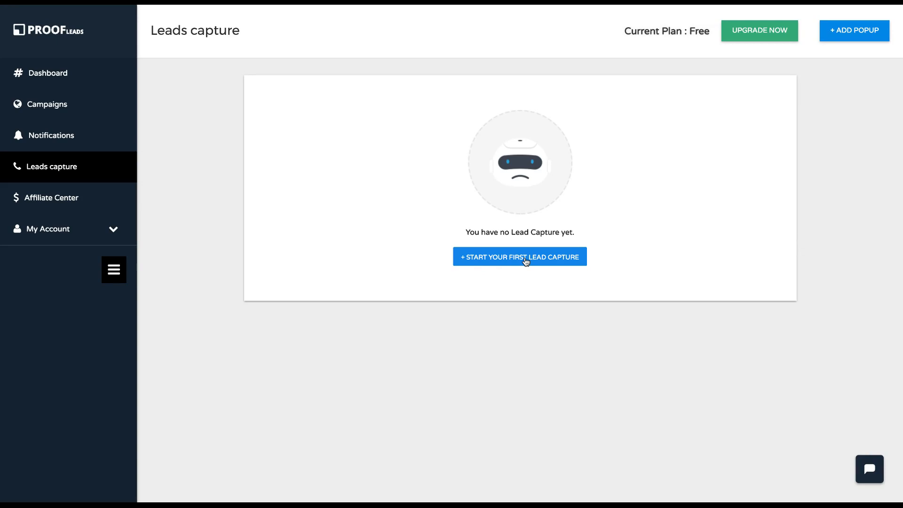
pyautogui.click(525, 262)
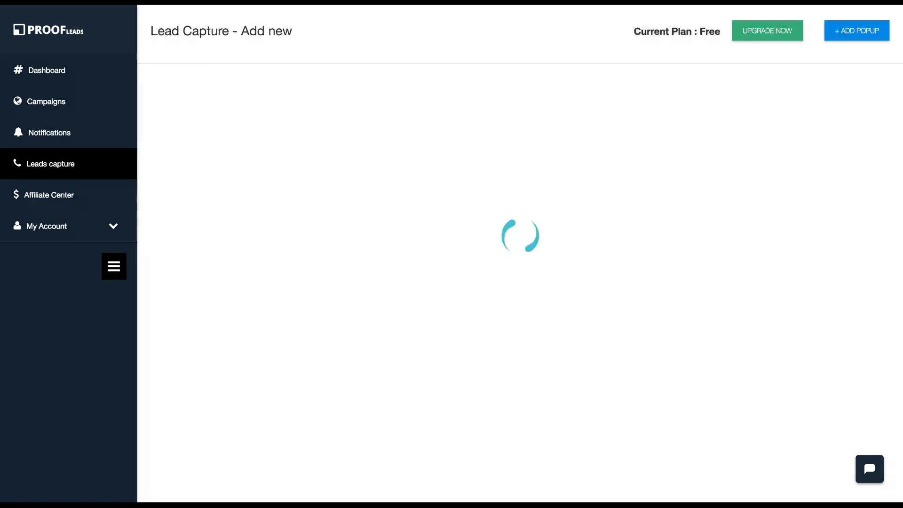
pyautogui.click(404, 164)
pyautogui.write('http://somosrealestate.com')
# Preview the lead capture's call-back action widget and close the preview.
pyautogui.scroll(-2, 398, 254)
pyautogui.scroll(-9, 402, 308)
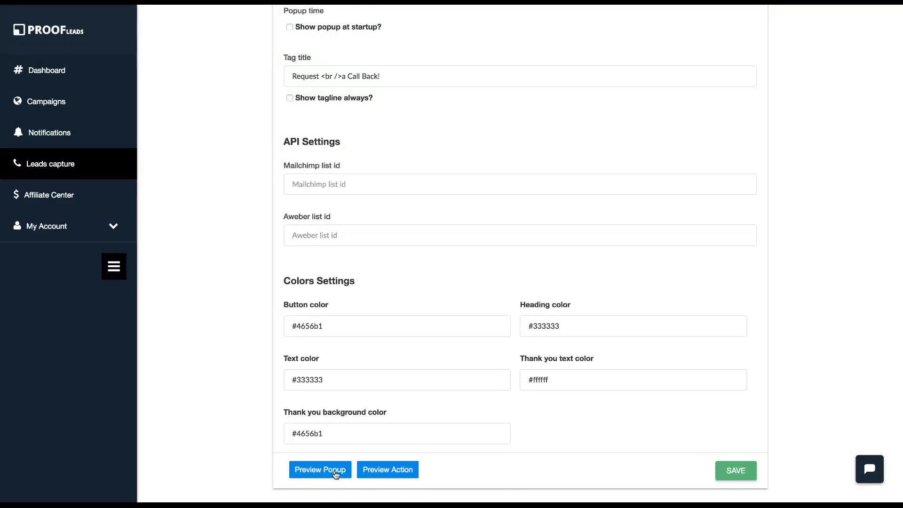
pyautogui.doubleClick(444, 470)
pyautogui.click(398, 476)
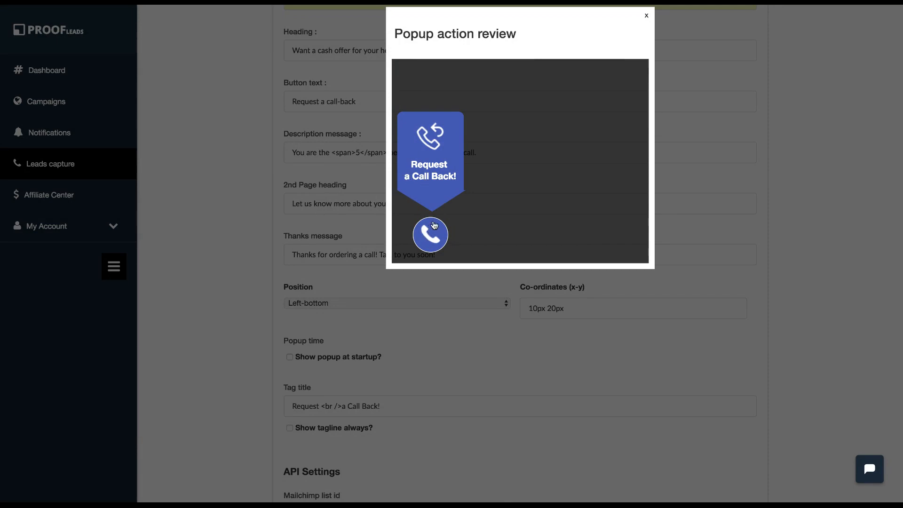
pyautogui.click(648, 16)
# Preview the popup and examine its heading, visitor count message and second-page contact form, closing the preview when done.
pyautogui.scroll(-7, 464, 335)
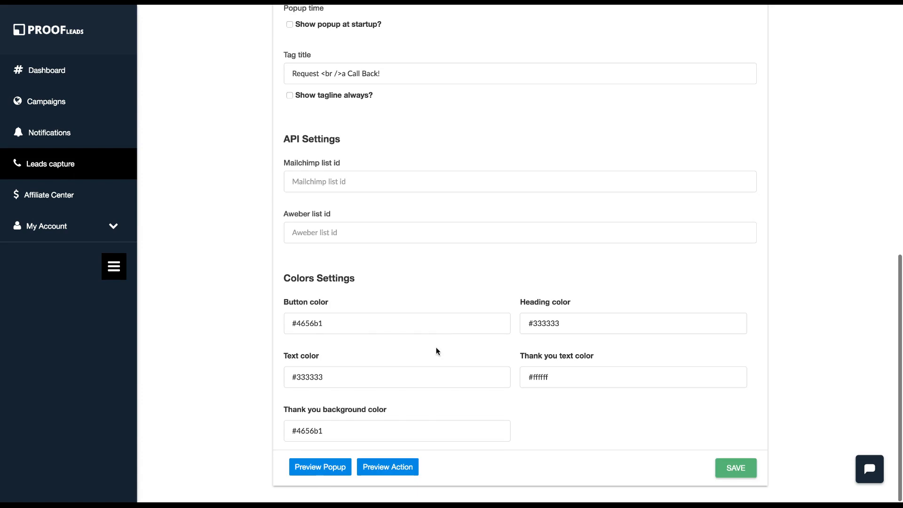
pyautogui.click(321, 467)
pyautogui.scroll(7, 489, 210)
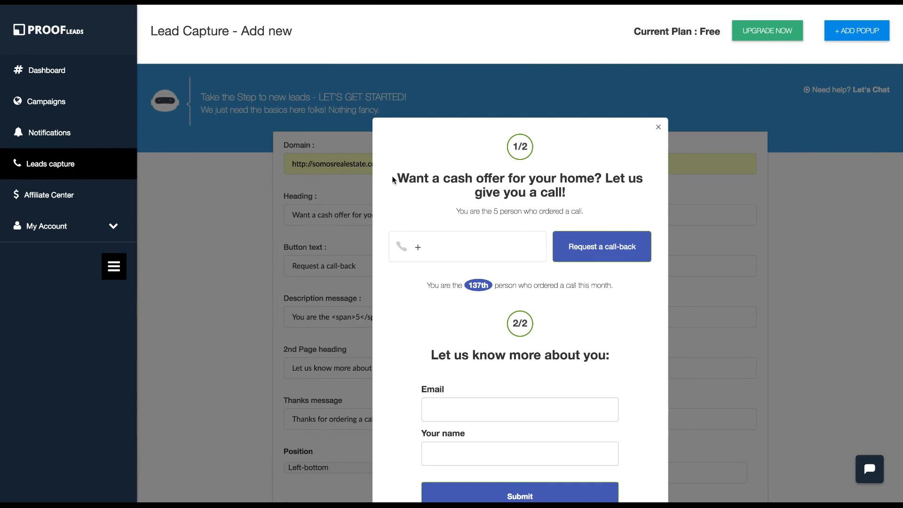
pyautogui.moveTo(393, 180); pyautogui.dragTo(569, 193)
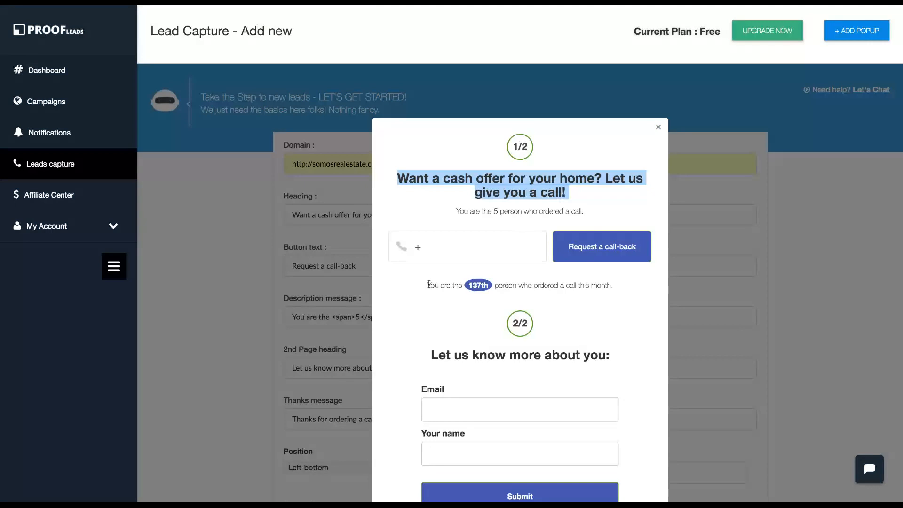
pyautogui.moveTo(429, 284); pyautogui.dragTo(606, 285)
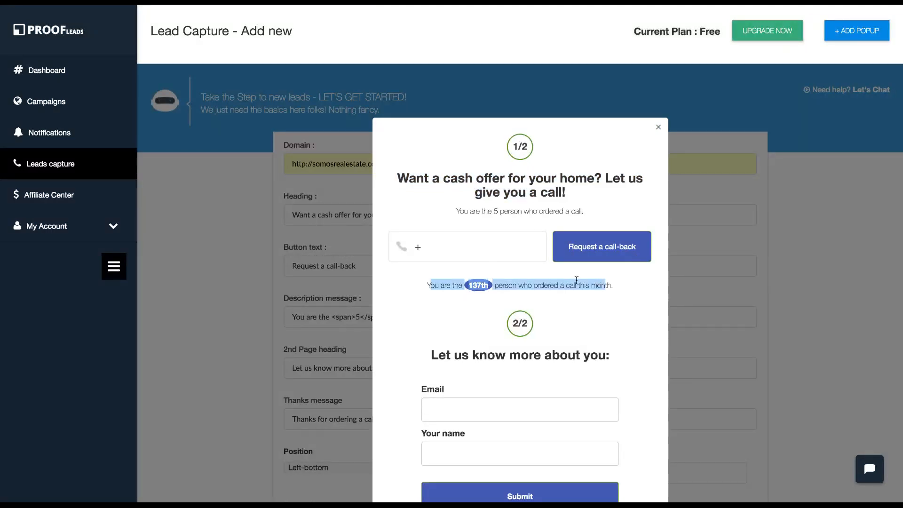
pyautogui.scroll(-3, 621, 288)
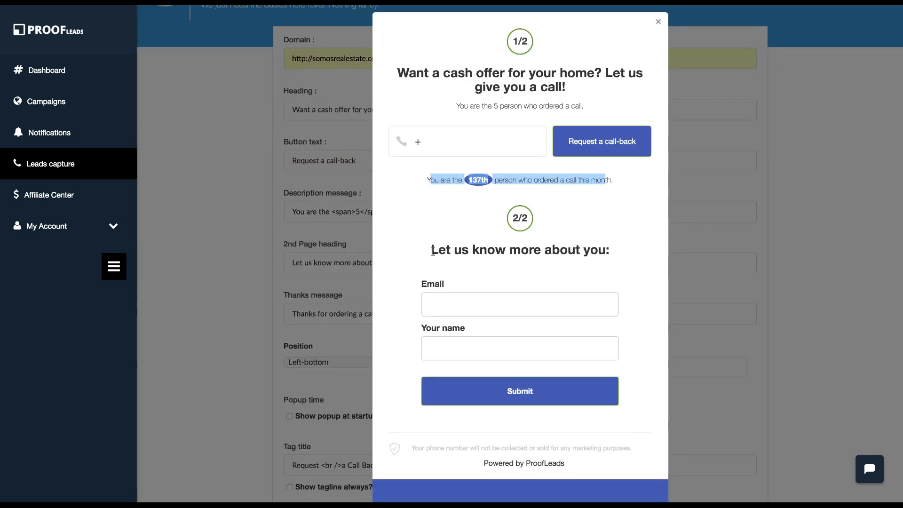
pyautogui.moveTo(432, 252); pyautogui.dragTo(605, 254)
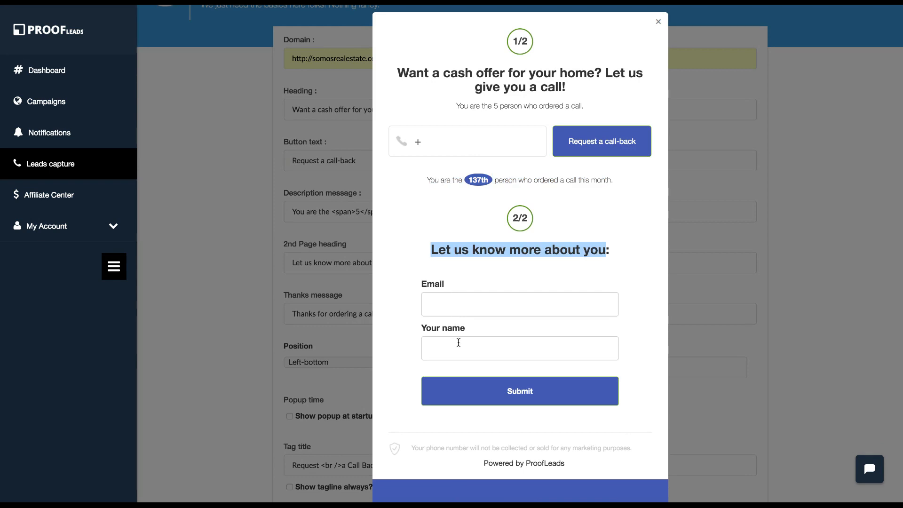
pyautogui.scroll(-3, 458, 343)
pyautogui.scroll(4, 685, 95)
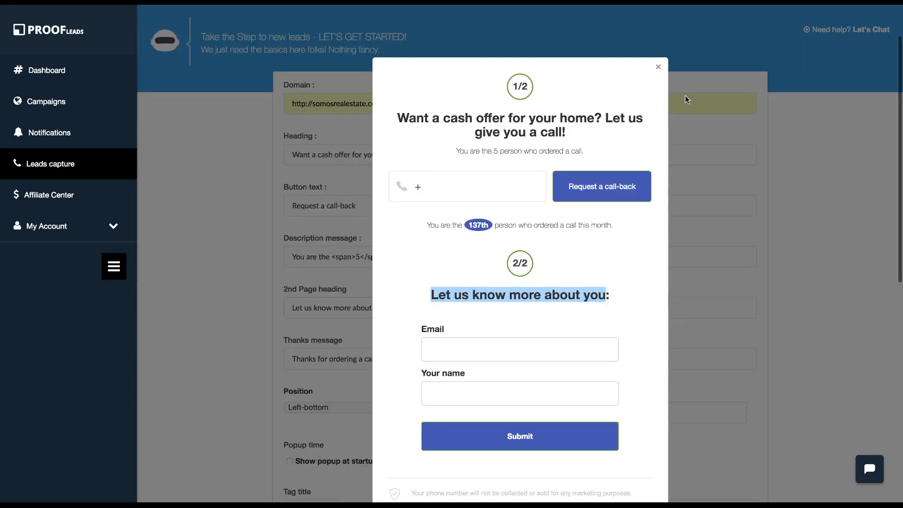
pyautogui.click(659, 72)
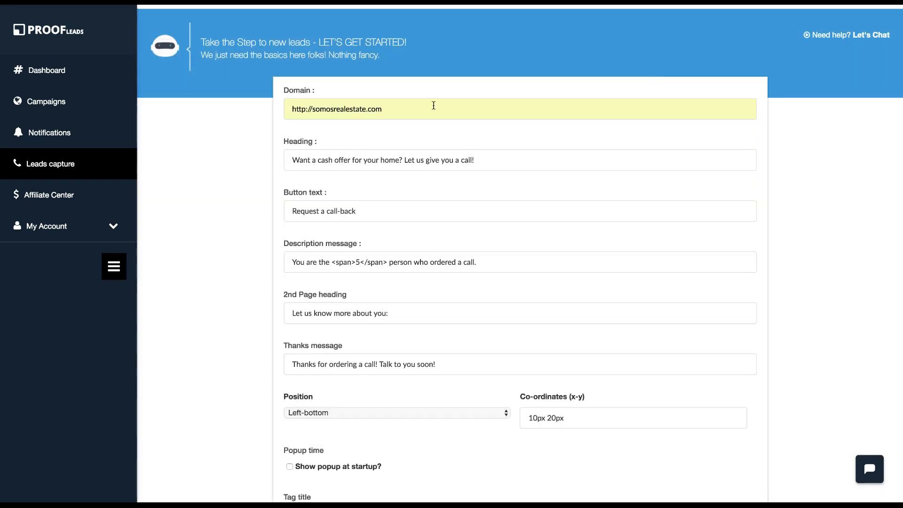
# Set the button text to "Free Consultation" and change the number inside the description message's span to 15th.
pyautogui.scroll(1, 351, 114)
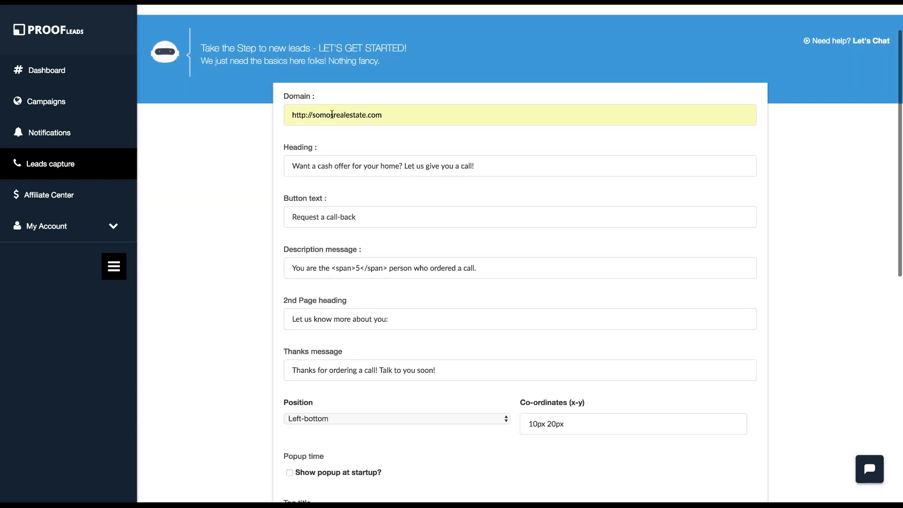
pyautogui.click(304, 116)
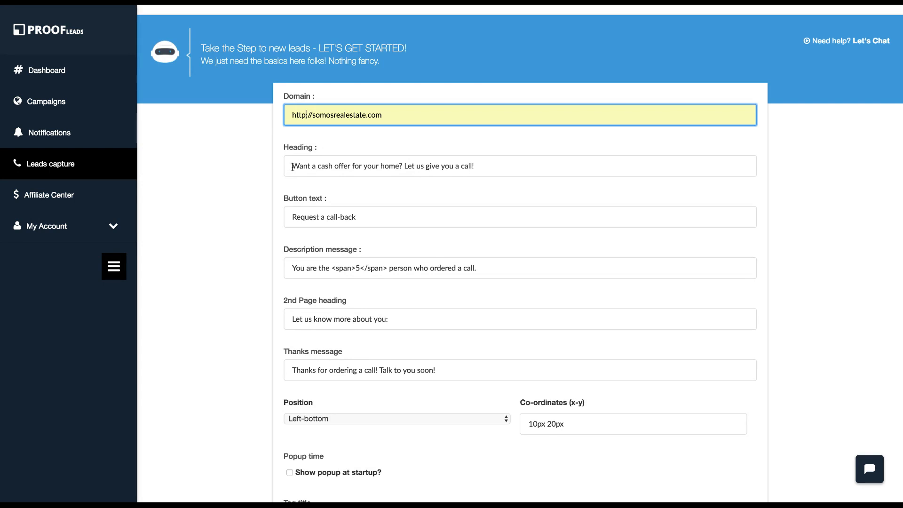
pyautogui.tripleClick(292, 167)
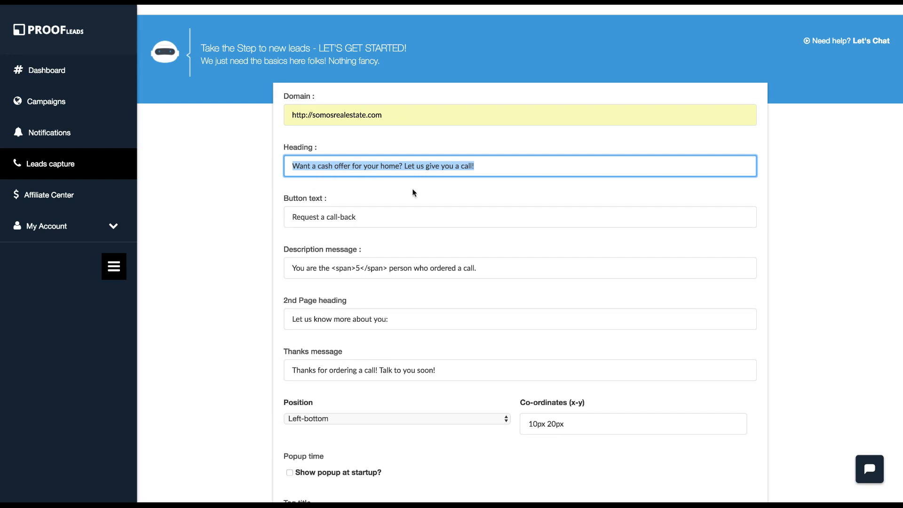
pyautogui.click(360, 217)
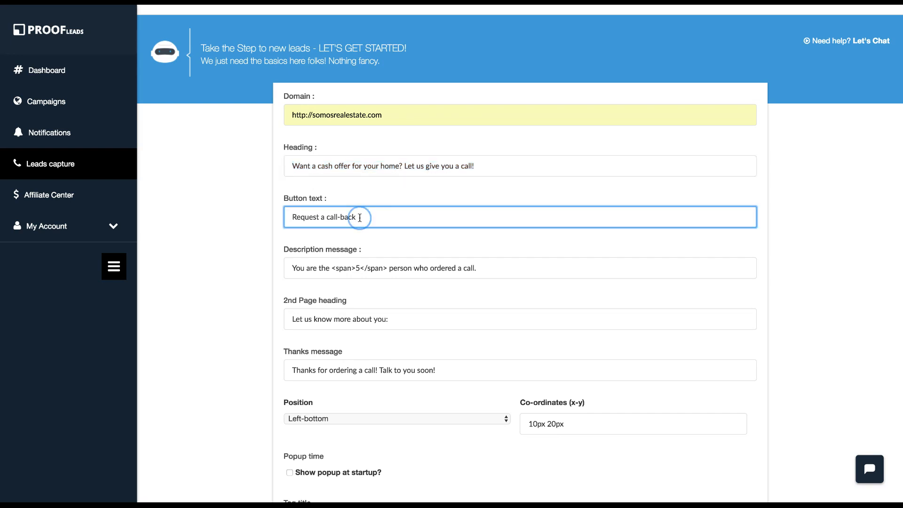
pyautogui.moveTo(359, 217); pyautogui.dragTo(284, 212)
pyautogui.click(399, 223)
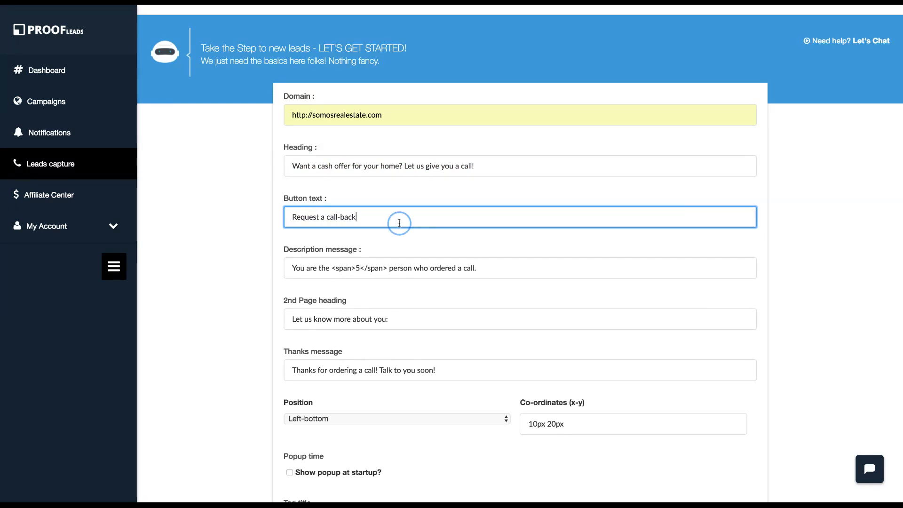
pyautogui.press('super+a')
pyautogui.write('Free Consulta')
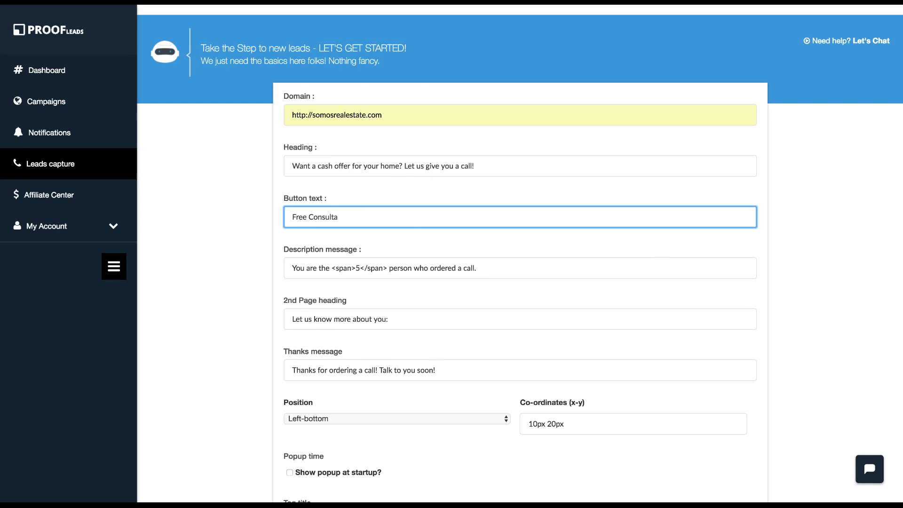
pyautogui.write('tion')
pyautogui.click(358, 267)
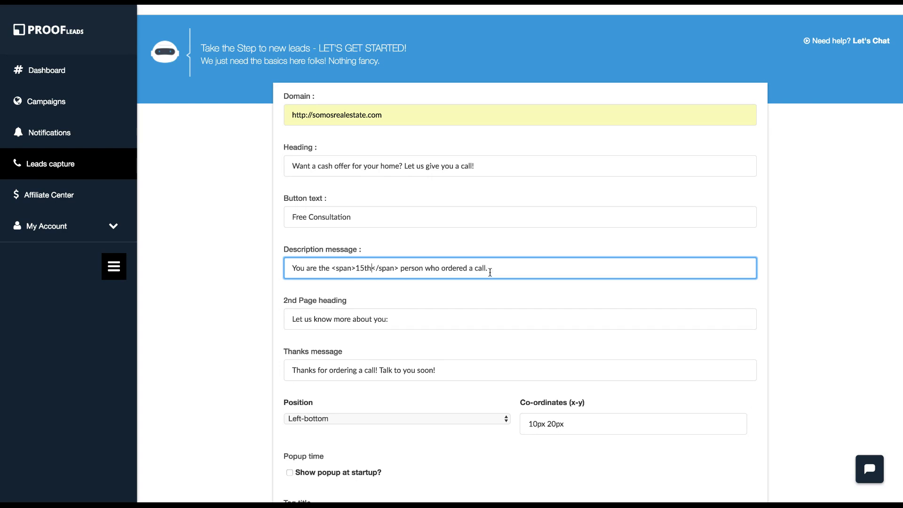
# Review the wording of the second page heading and the thanks message.
pyautogui.scroll(-4, 468, 280)
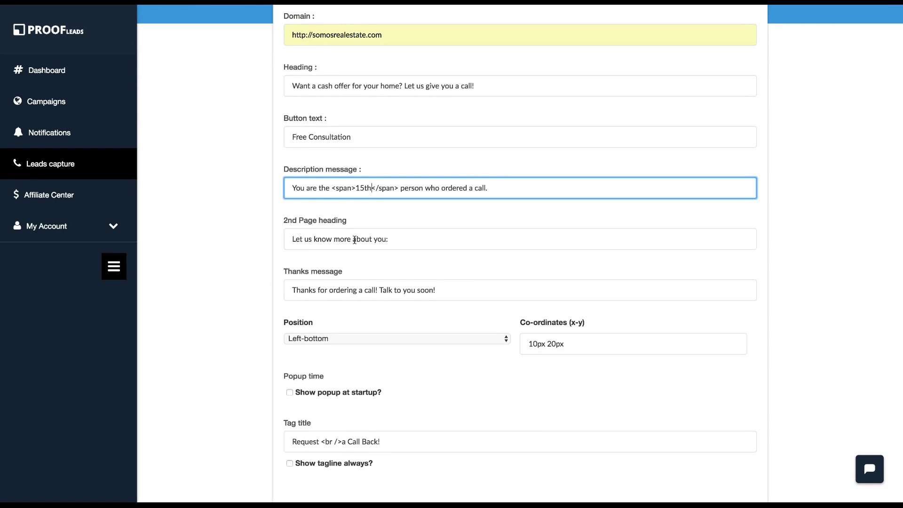
pyautogui.moveTo(292, 239); pyautogui.dragTo(403, 241)
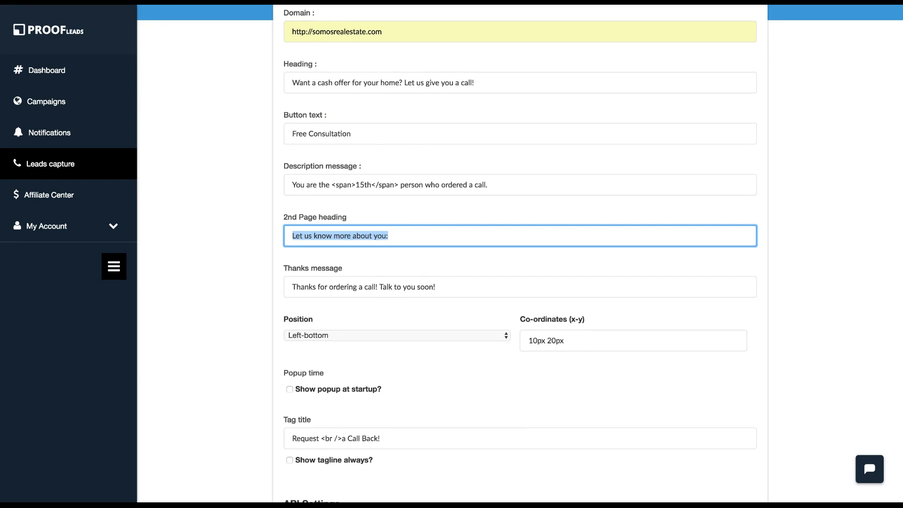
pyautogui.scroll(-1, 403, 241)
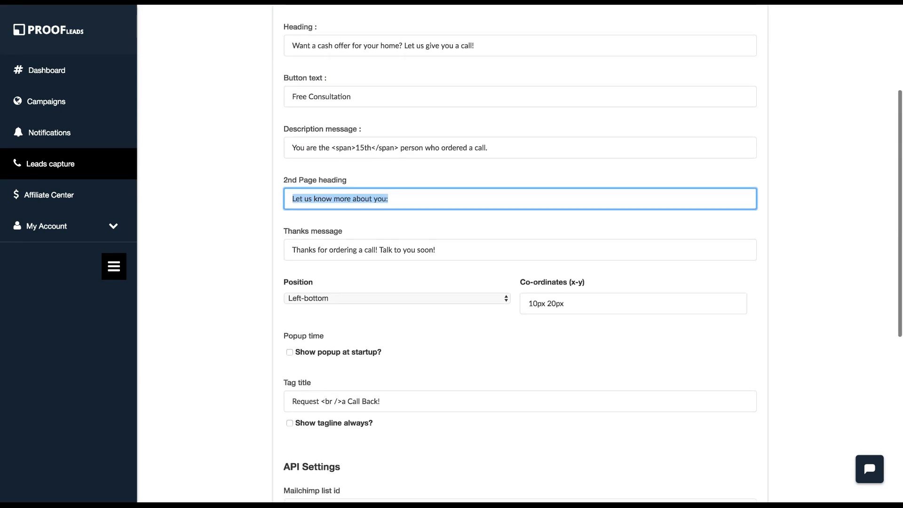
pyautogui.tripleClick(293, 247)
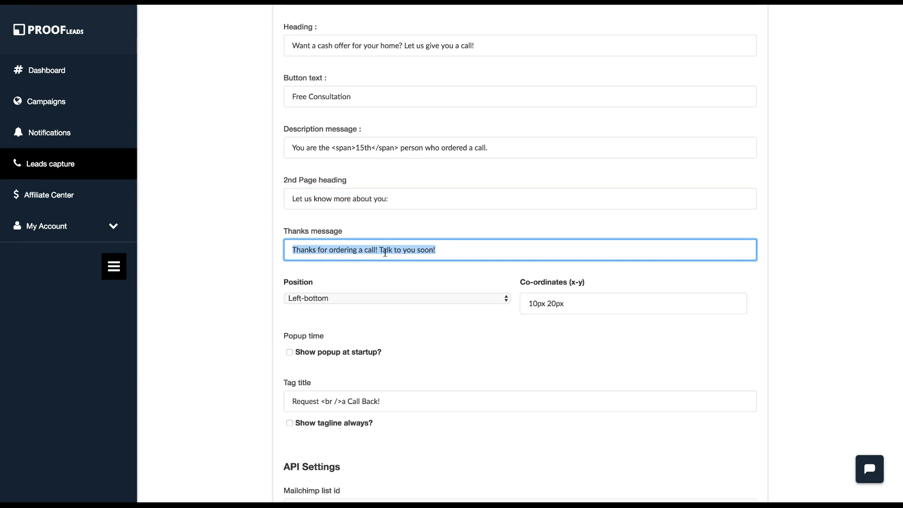
pyautogui.moveTo(379, 250); pyautogui.dragTo(441, 247)
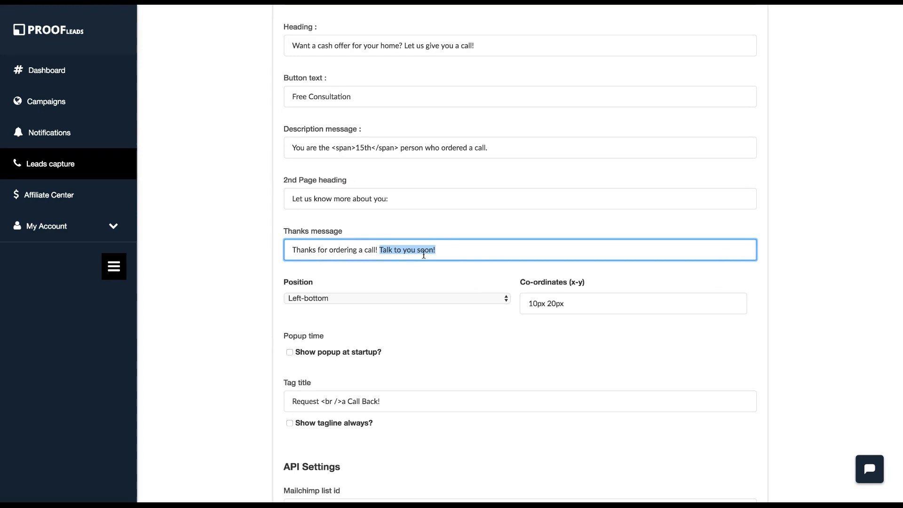
pyautogui.scroll(-1, 446, 264)
pyautogui.scroll(-1, 447, 264)
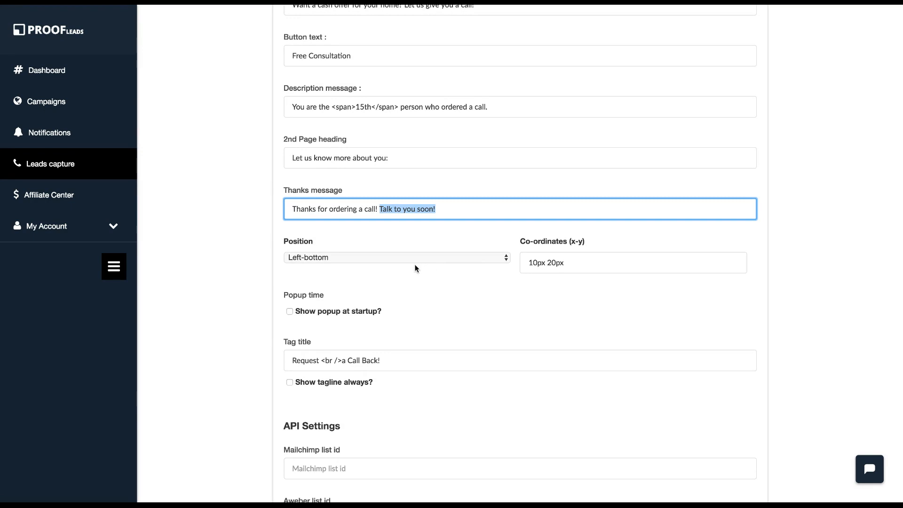
# Set the popup widget's position to Right-bottom.
pyautogui.press('Tab')
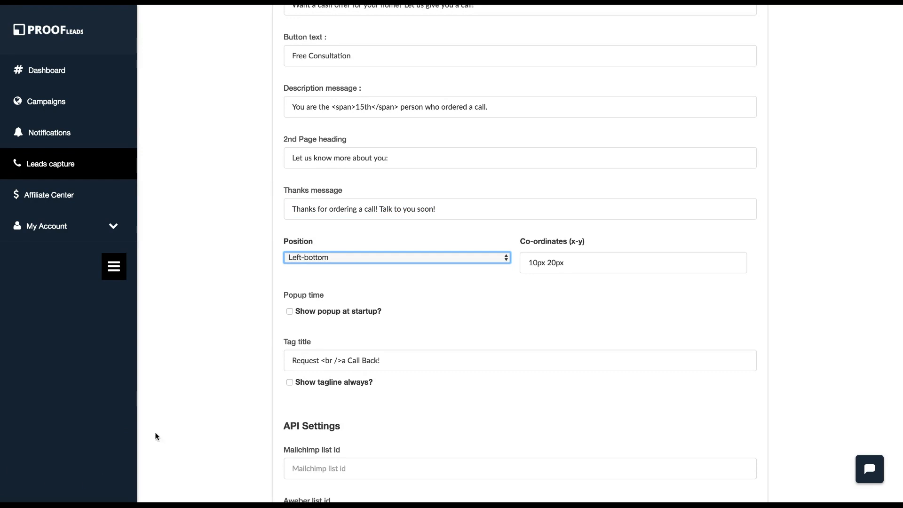
pyautogui.click(359, 262)
pyautogui.moveTo(530, 264); pyautogui.dragTo(574, 304)
pyautogui.click(596, 322)
# Enable showing the popup at startup and set its scroll trigger to 50 percent.
pyautogui.scroll(-1, 592, 321)
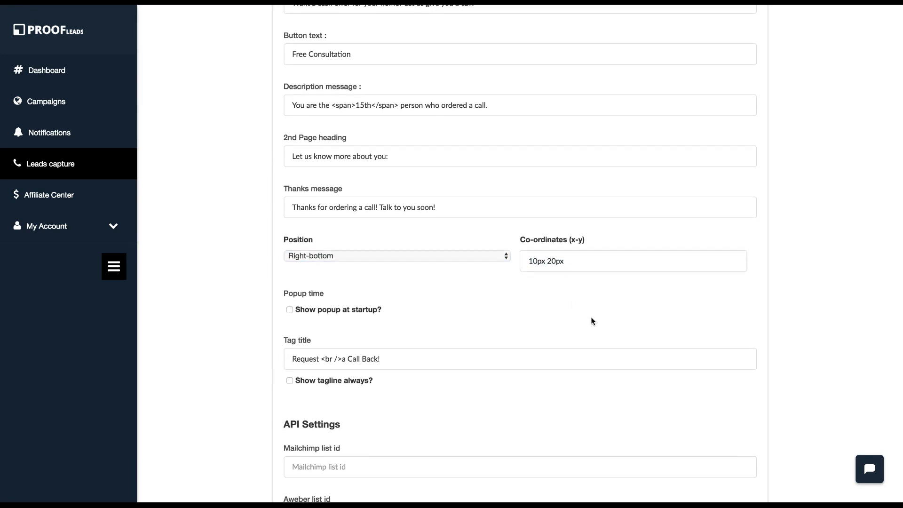
pyautogui.scroll(-2, 592, 321)
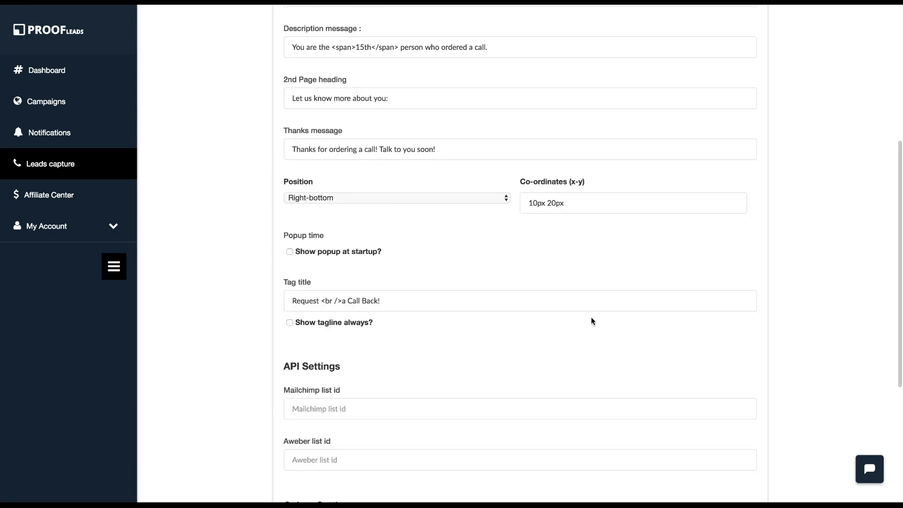
pyautogui.click(285, 231)
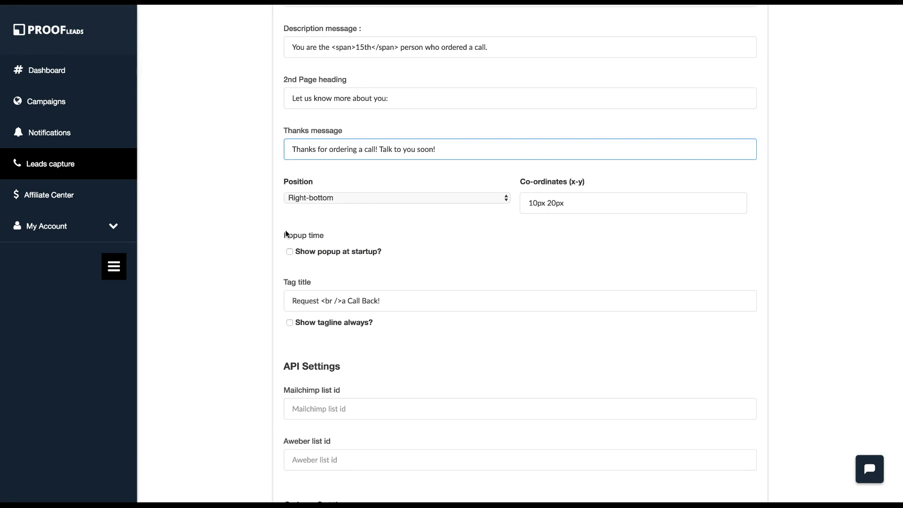
pyautogui.tripleClick(285, 231)
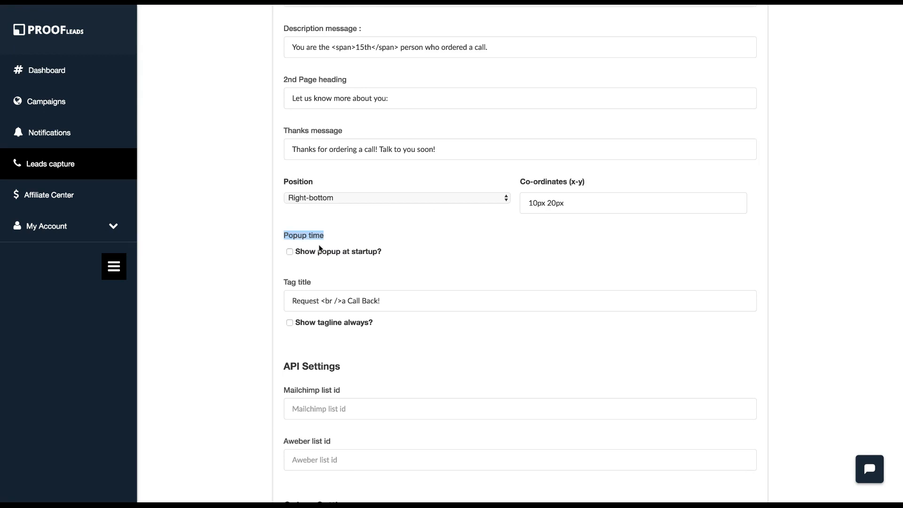
pyautogui.click(289, 252)
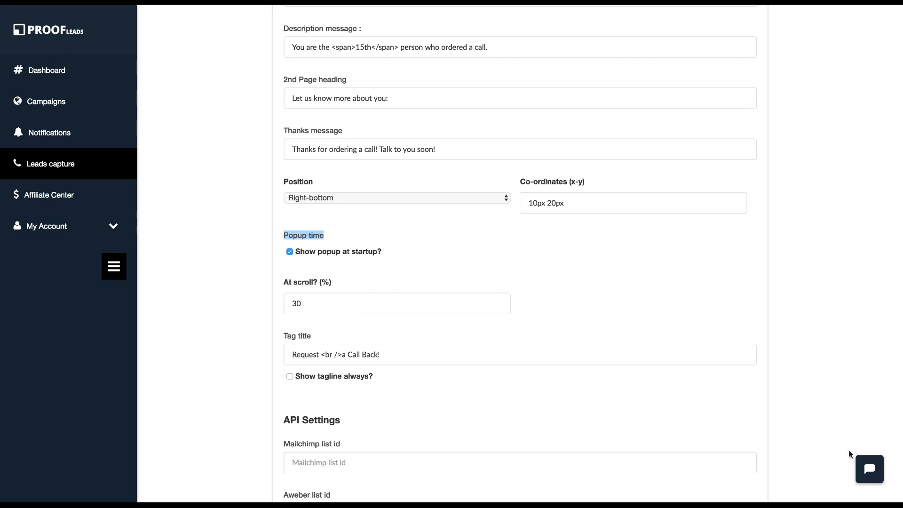
pyautogui.click(307, 303)
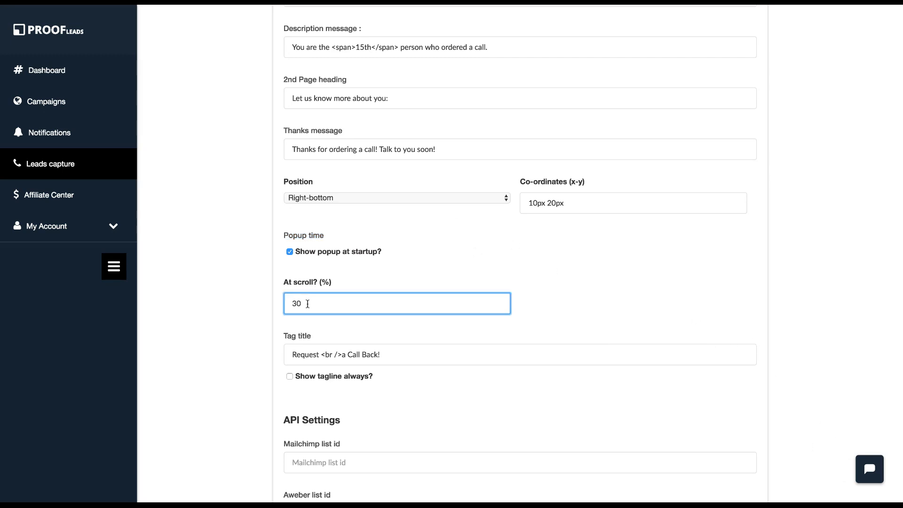
pyautogui.click(361, 279)
pyautogui.moveTo(314, 308); pyautogui.dragTo(269, 307)
pyautogui.write('50')
# Enable the option to always show the tagline below the tag title.
pyautogui.scroll(-1, 399, 304)
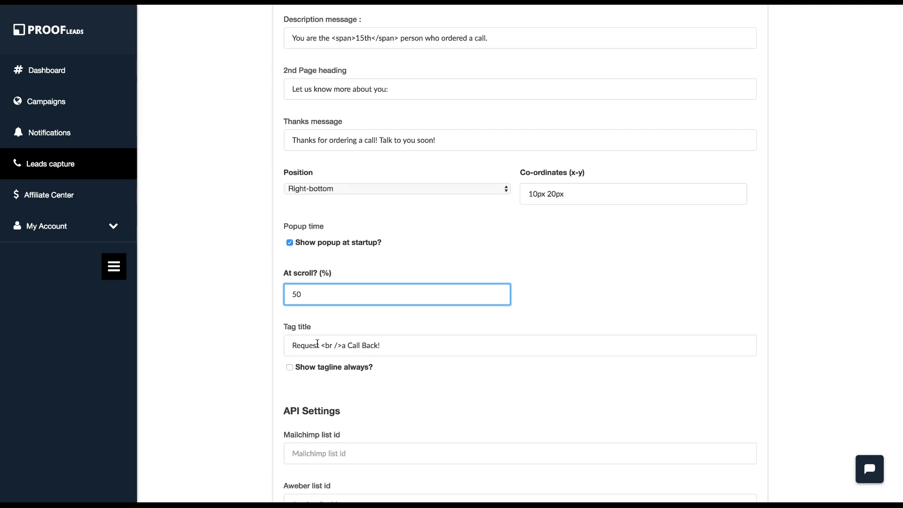
pyautogui.scroll(-3, 333, 315)
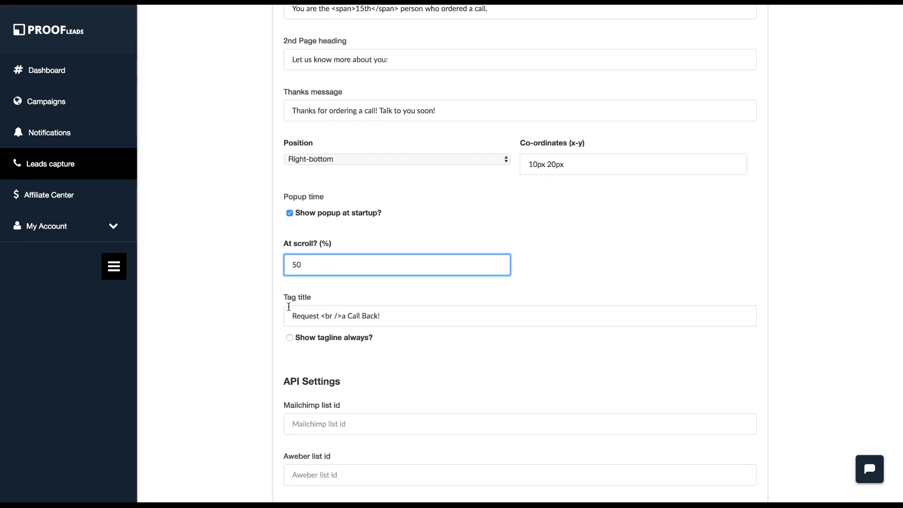
pyautogui.moveTo(284, 297); pyautogui.dragTo(319, 297)
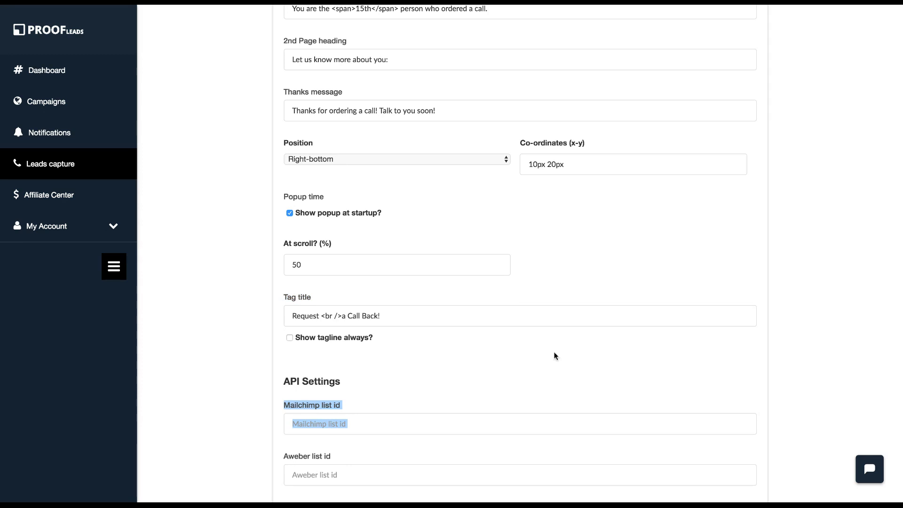
pyautogui.click(290, 338)
pyautogui.scroll(5, 456, 200)
pyautogui.scroll(-6, 455, 200)
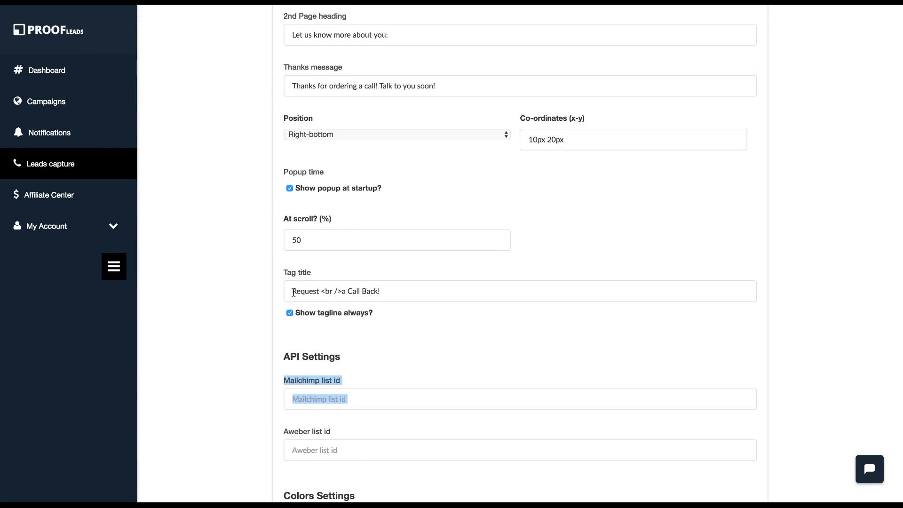
# Review the first word of the tag title and the API Settings section of the popup form.
pyautogui.moveTo(294, 293); pyautogui.dragTo(320, 294)
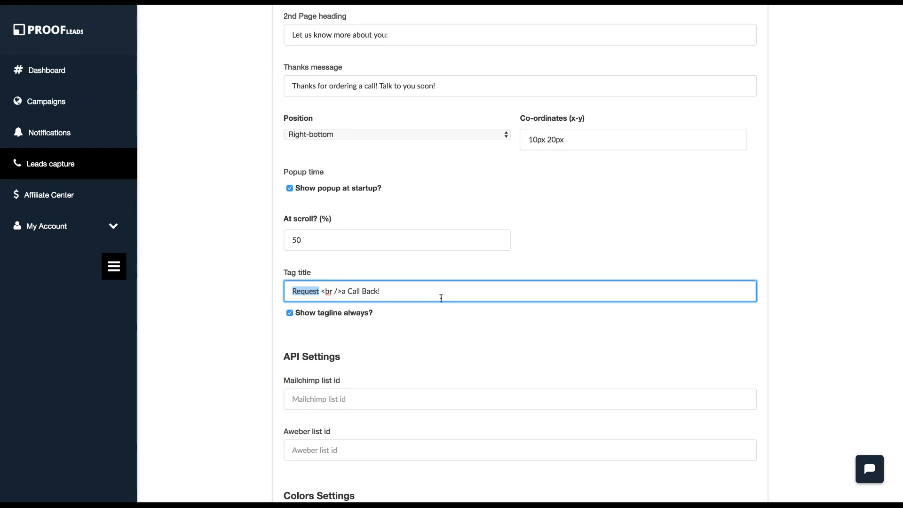
pyautogui.scroll(-3, 440, 296)
pyautogui.moveTo(282, 205); pyautogui.dragTo(315, 205)
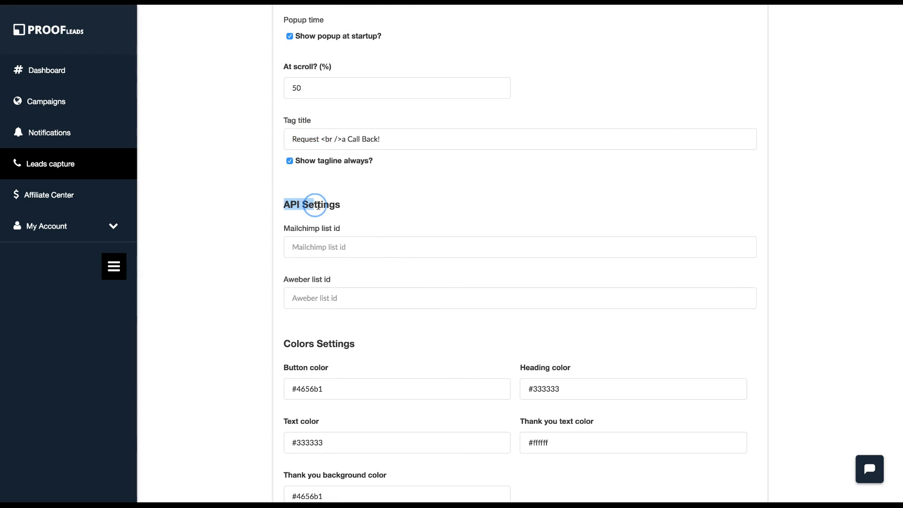
pyautogui.moveTo(315, 205); pyautogui.dragTo(354, 212)
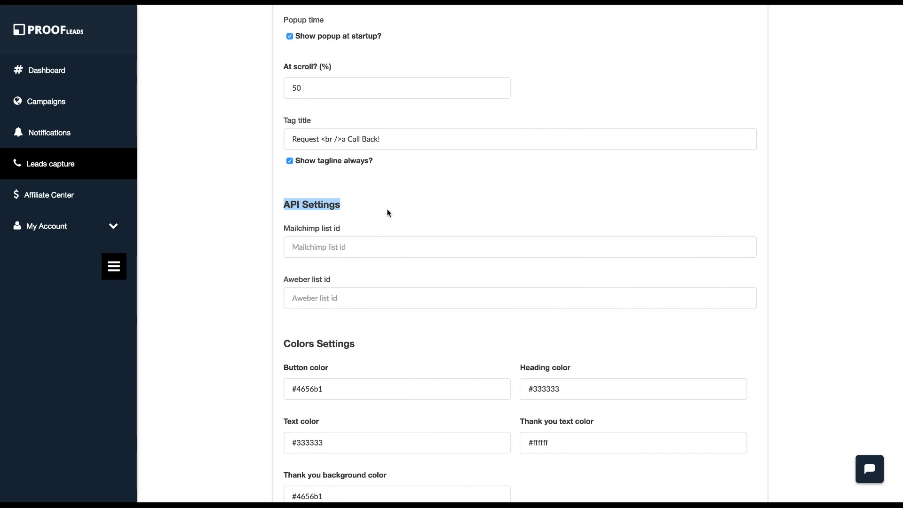
# Preview the popup, look over its two pages and thanks message, and close the preview.
pyautogui.scroll(6, 388, 213)
pyautogui.scroll(-8, 388, 213)
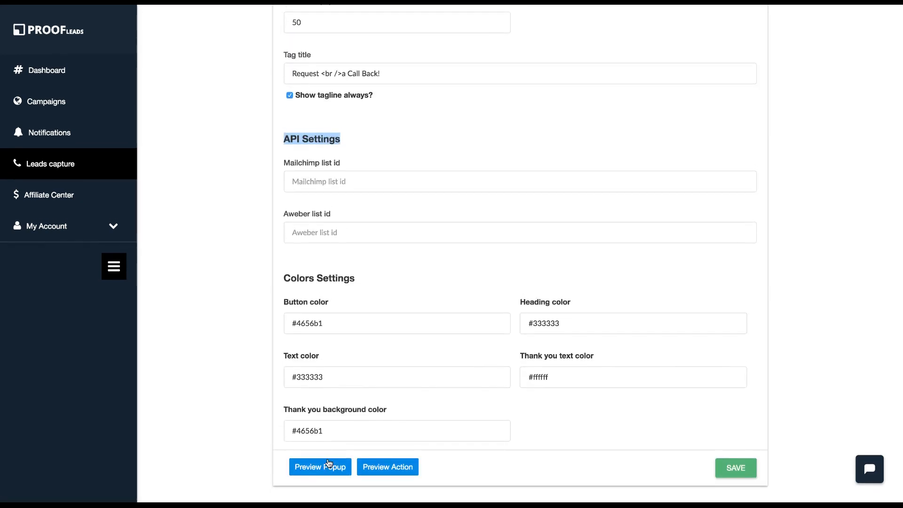
pyautogui.click(330, 464)
pyautogui.scroll(1, 515, 197)
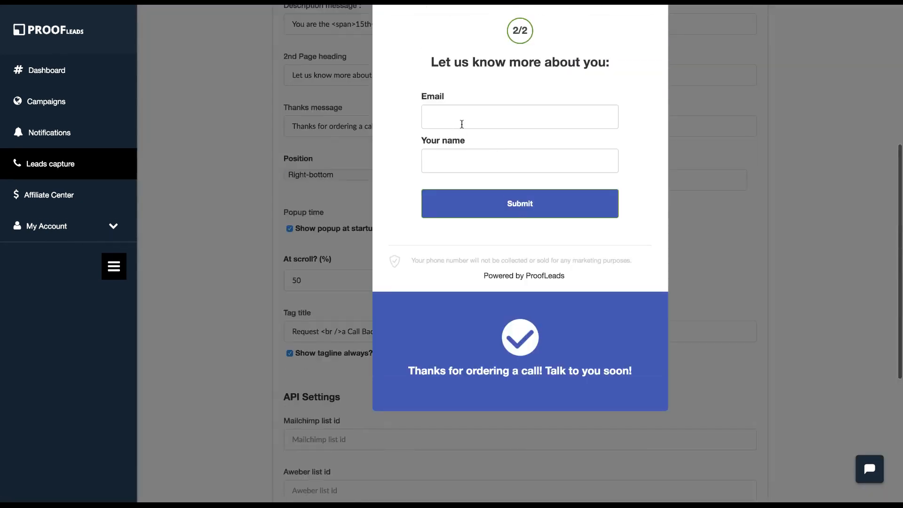
pyautogui.click(462, 123)
pyautogui.scroll(3, 463, 130)
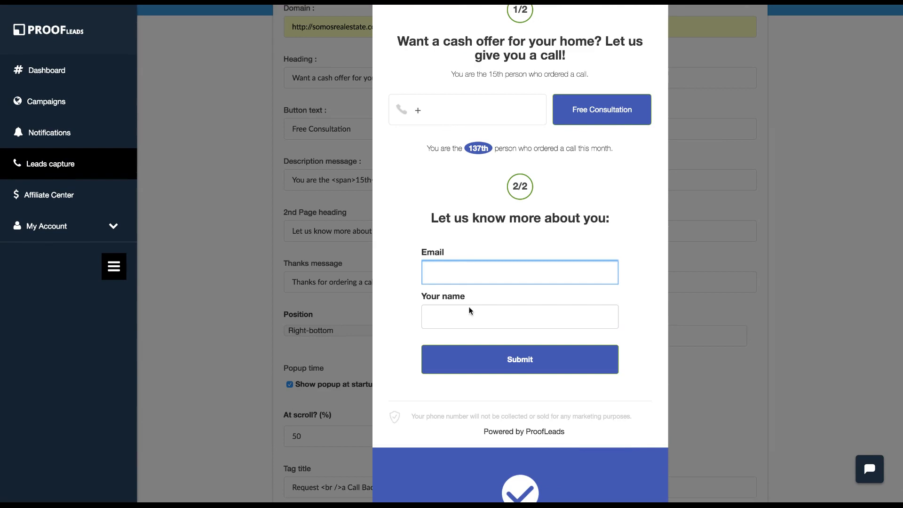
pyautogui.scroll(4, 673, 103)
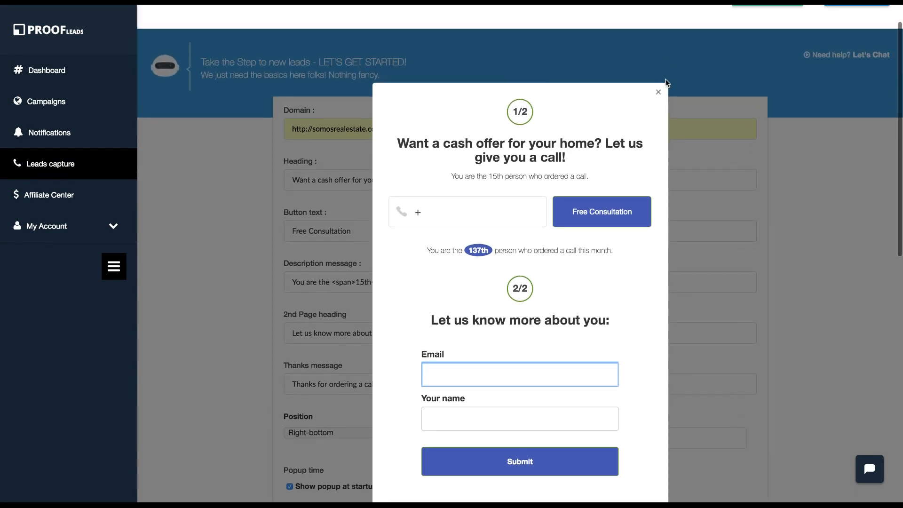
pyautogui.click(658, 93)
# Examine the Mailchimp and Aweber list id fields in the API settings, leaving both empty.
pyautogui.scroll(-7, 542, 276)
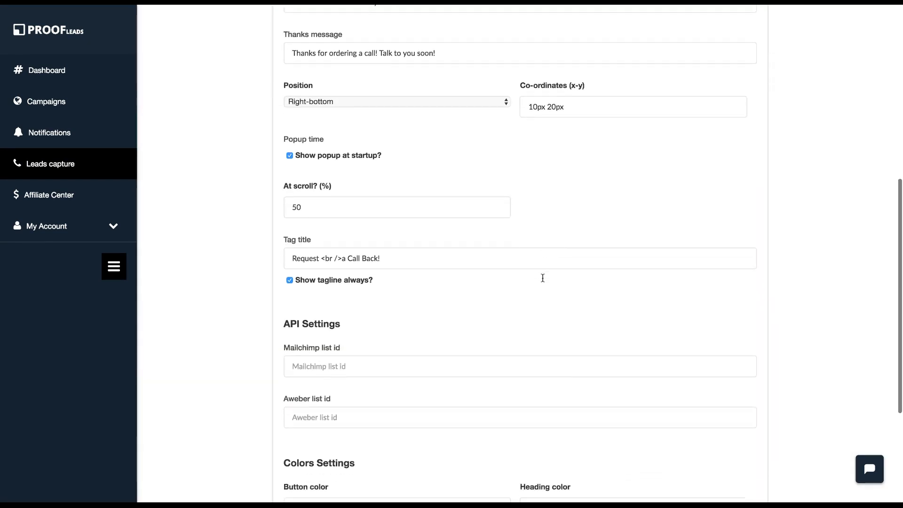
pyautogui.scroll(-3, 427, 311)
pyautogui.click(323, 234)
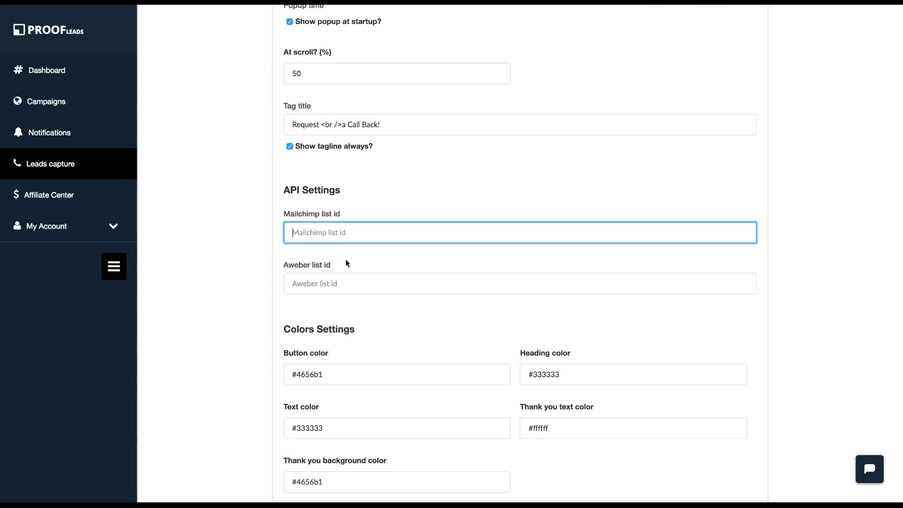
pyautogui.scroll(-1, 346, 262)
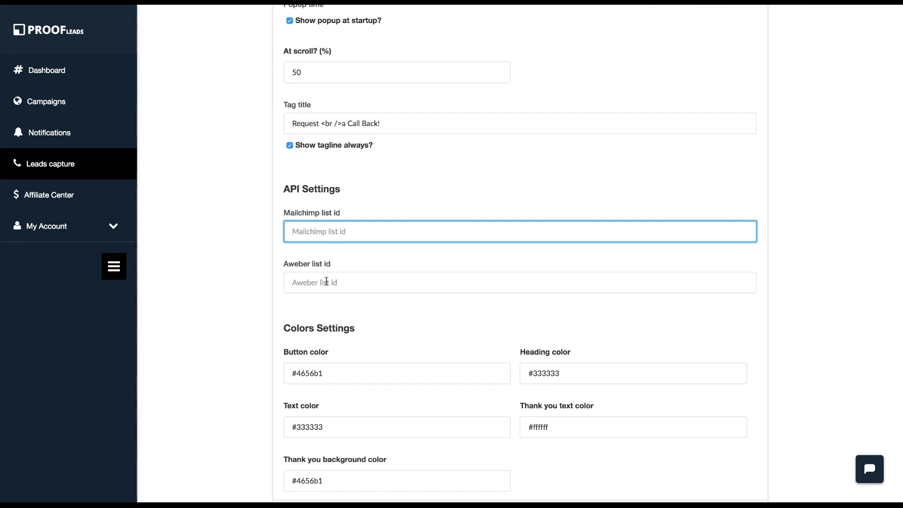
pyautogui.scroll(-2, 326, 282)
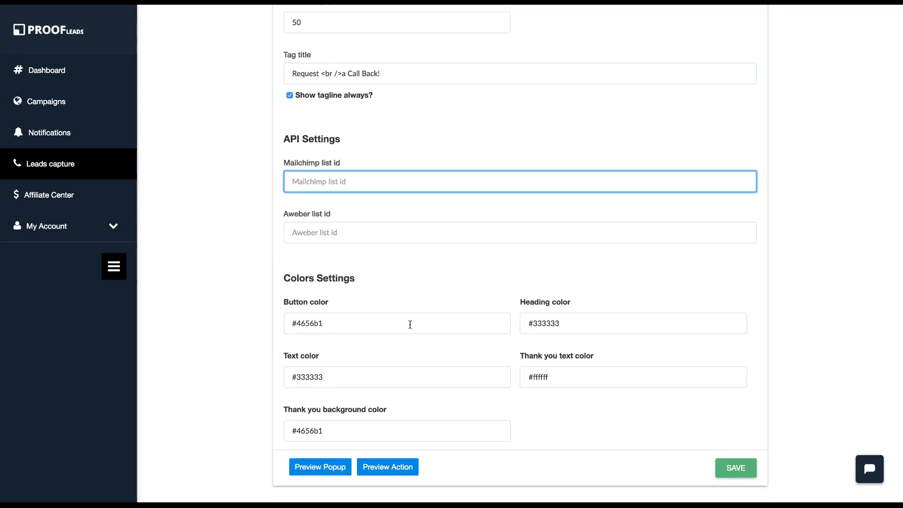
# Look through the color pickers for the button, heading, text, thank you text and thank you background colors.
pyautogui.click(371, 322)
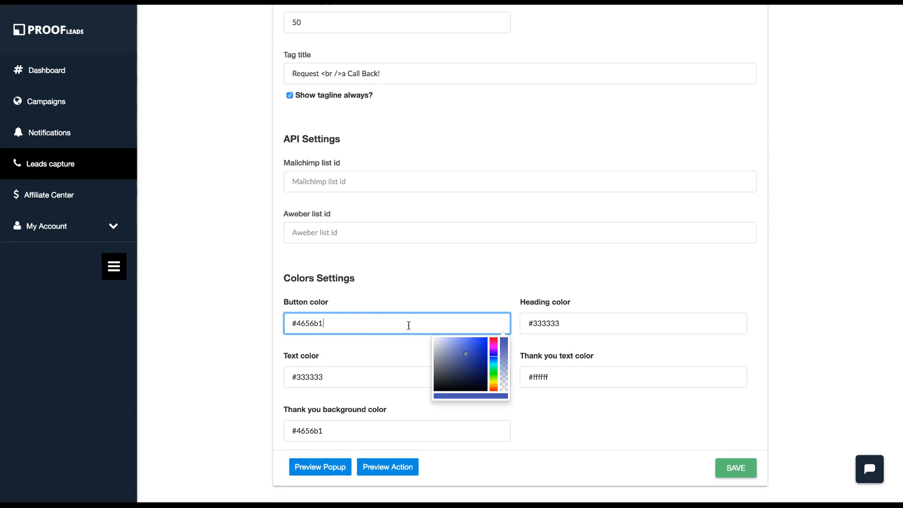
pyautogui.click(570, 323)
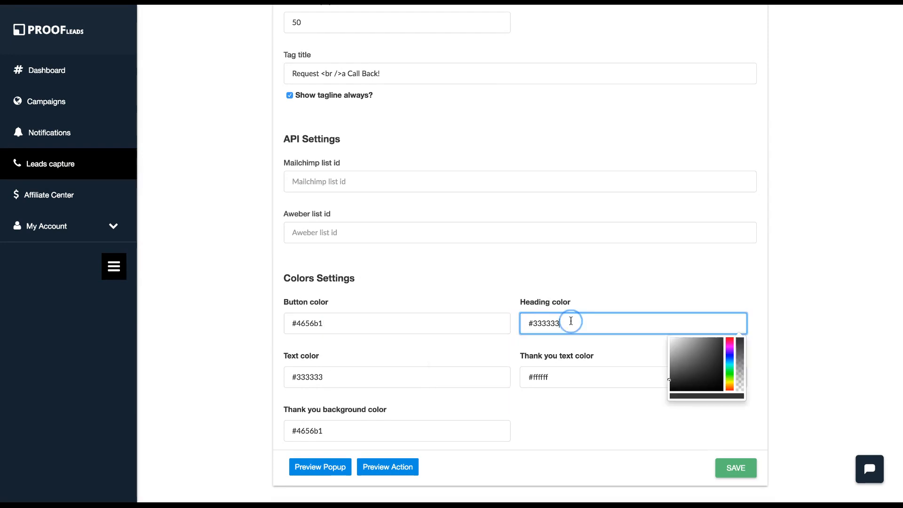
pyautogui.click(420, 381)
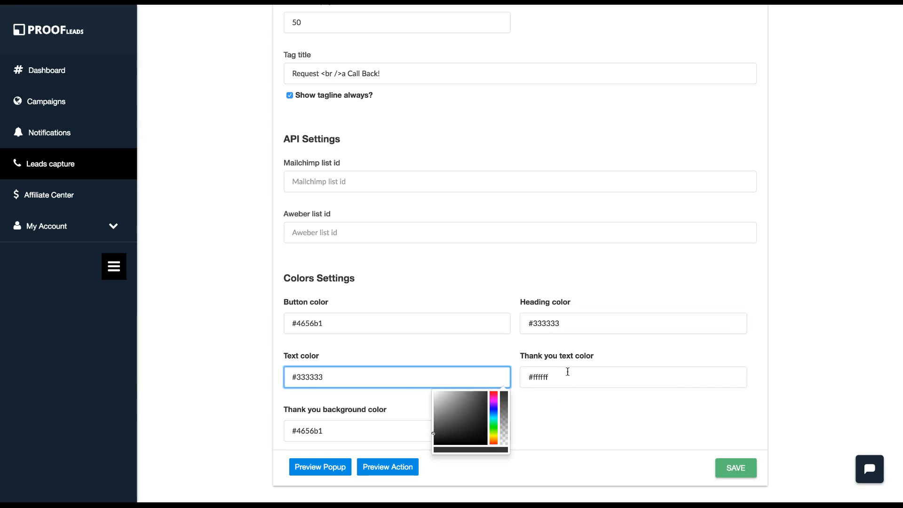
pyautogui.click(568, 371)
pyautogui.click(432, 433)
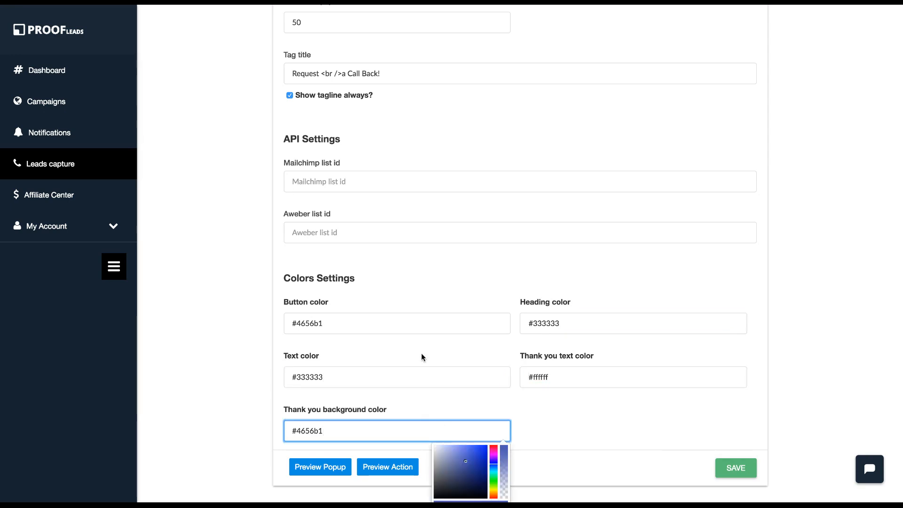
pyautogui.click(416, 300)
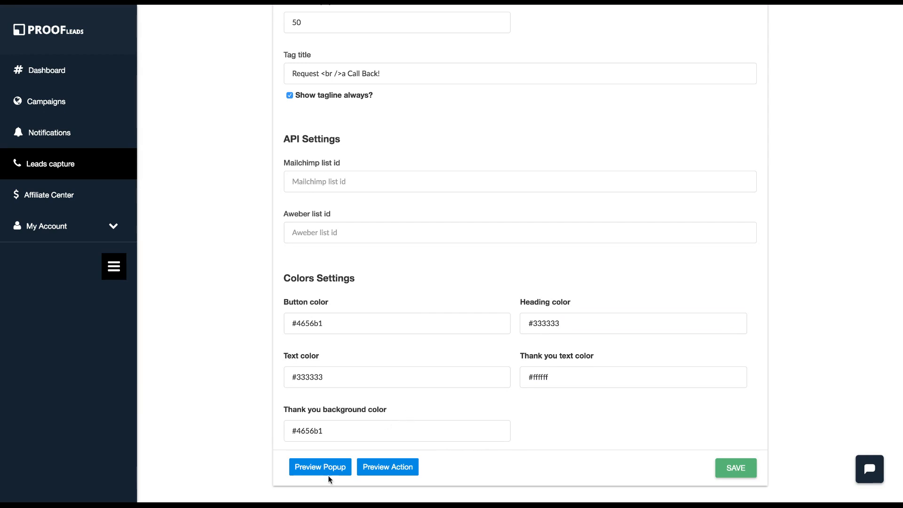
# Preview the popup again to check its colors, and close the preview.
pyautogui.click(315, 468)
pyautogui.scroll(11, 473, 301)
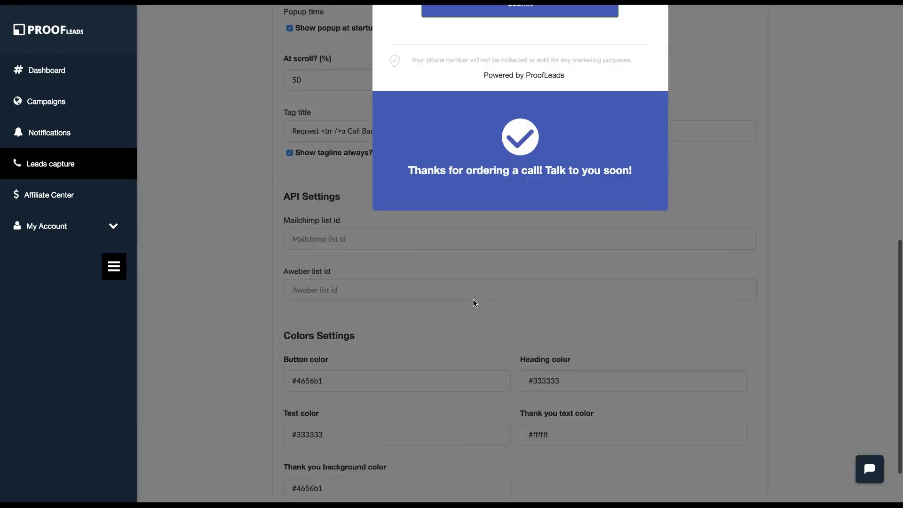
pyautogui.click(658, 101)
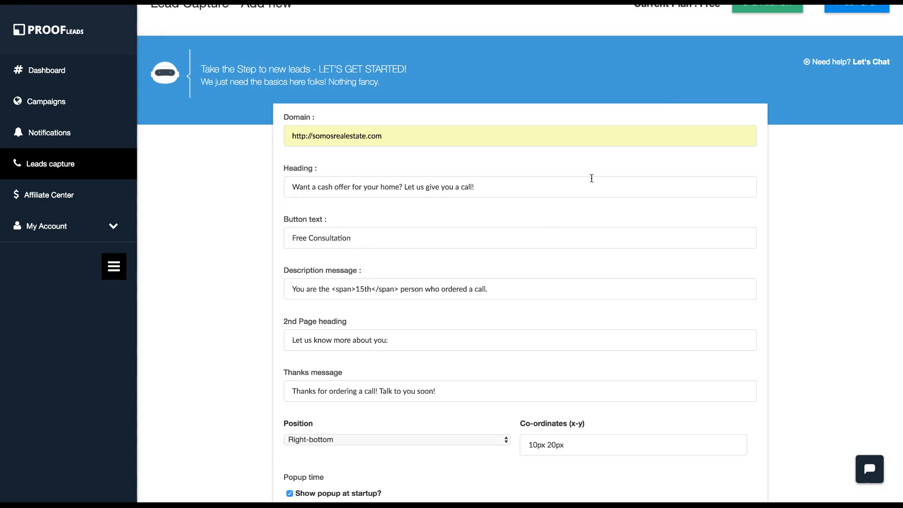
# Preview the popup action to check the call-back tag and its position, and close the review.
pyautogui.scroll(-10, 495, 316)
pyautogui.click(398, 468)
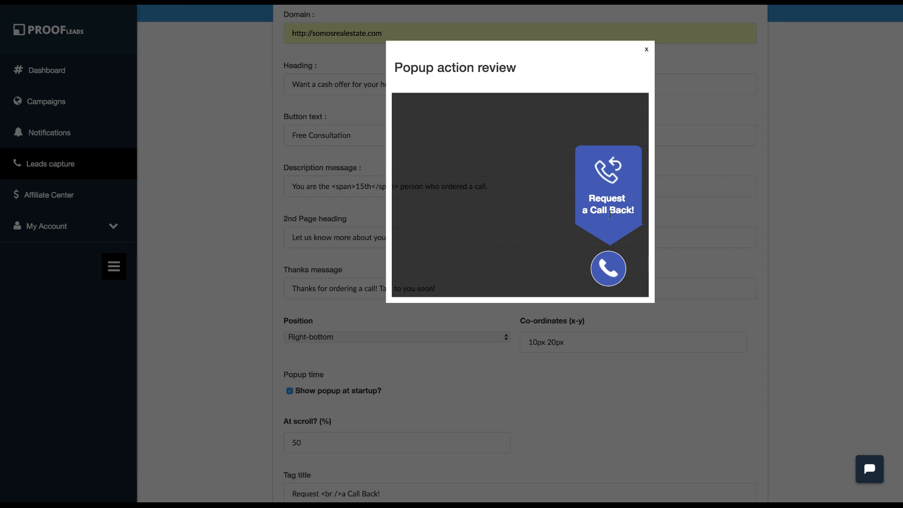
pyautogui.click(646, 50)
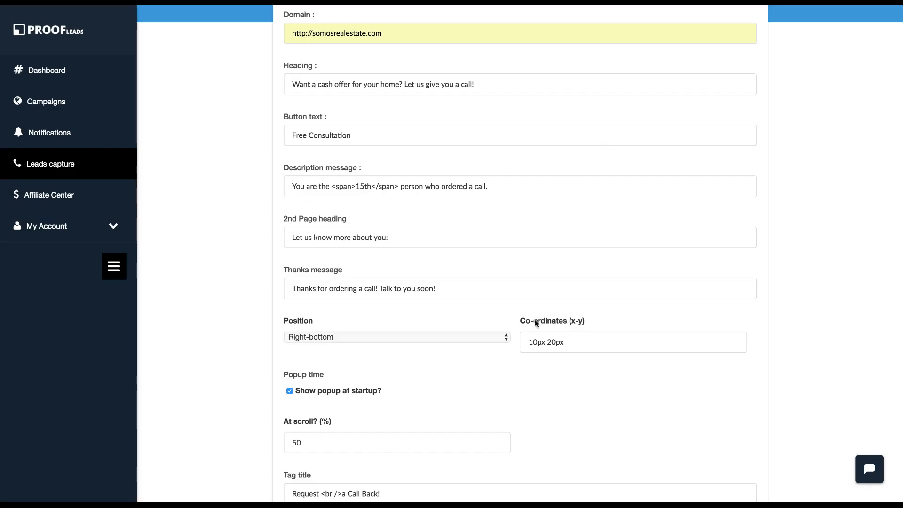
# Change the popup's tag title to "Free<br /> Consultation!".
pyautogui.scroll(-5, 303, 256)
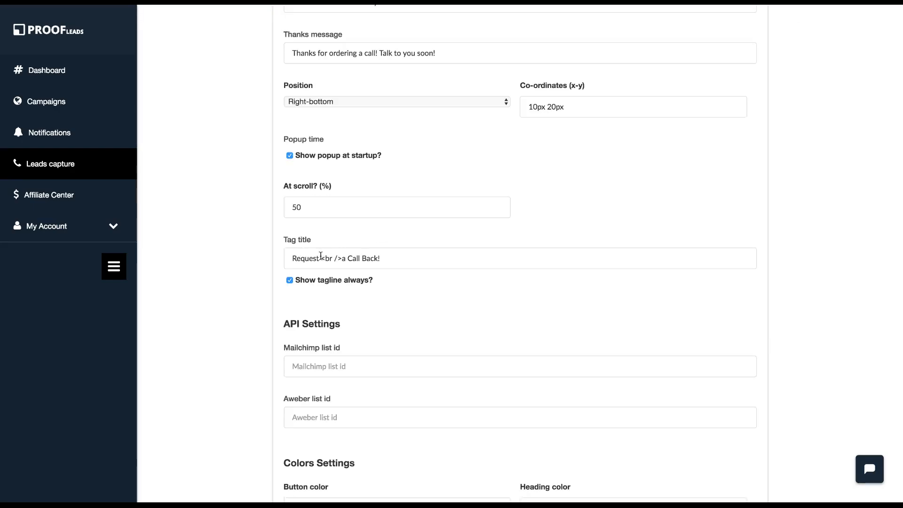
pyautogui.doubleClick(321, 256)
pyautogui.write('Free')
pyautogui.moveTo(330, 258); pyautogui.dragTo(370, 259)
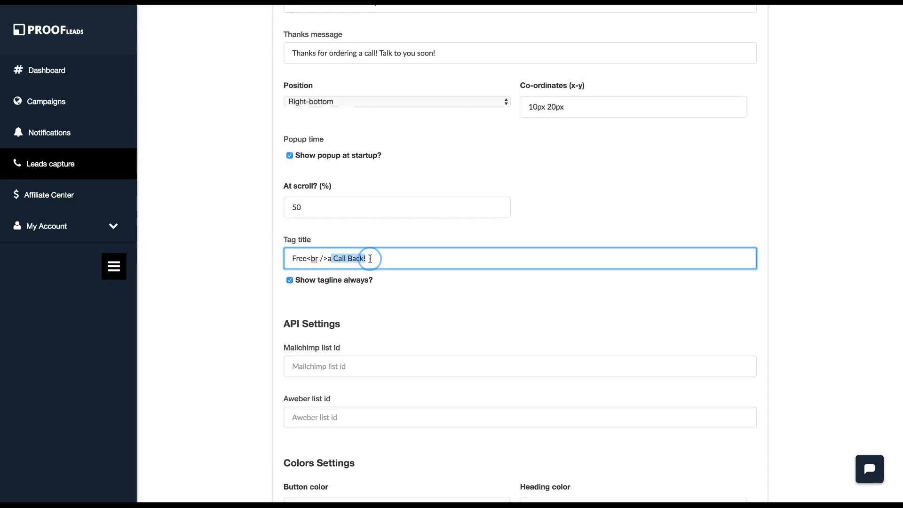
pyautogui.press('BackSpace')
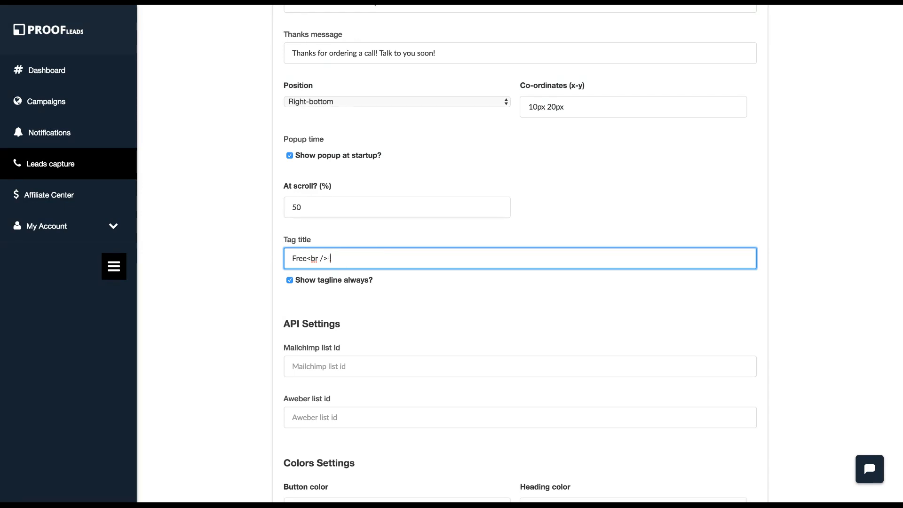
pyautogui.write('Consultation!')
pyautogui.click(437, 285)
# Preview the popup action with the new tag title and close the review.
pyautogui.scroll(-5, 461, 303)
pyautogui.click(317, 468)
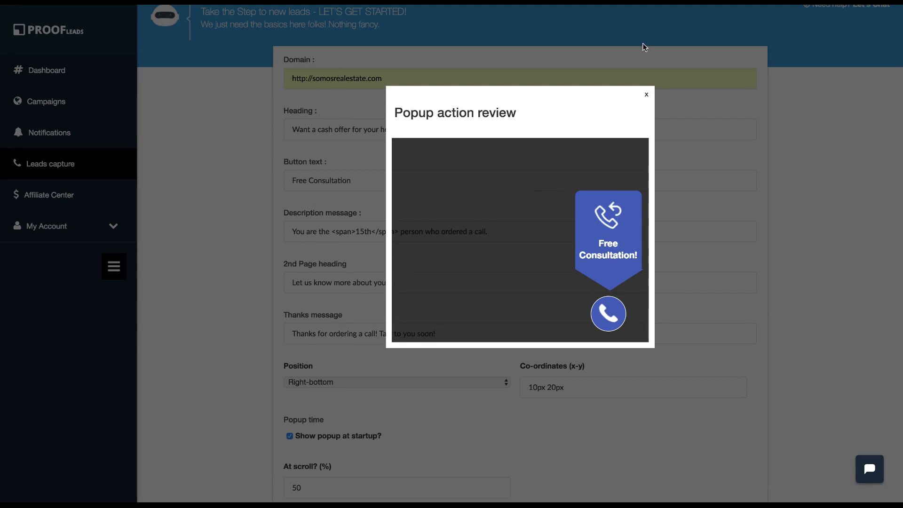
pyautogui.click(647, 94)
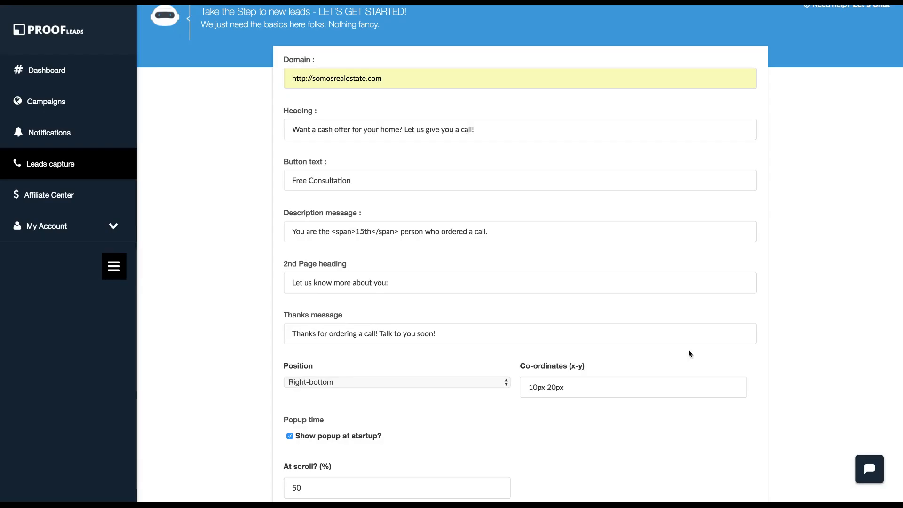
# Save the lead capture popup to generate its site embed code.
pyautogui.scroll(-10, 689, 353)
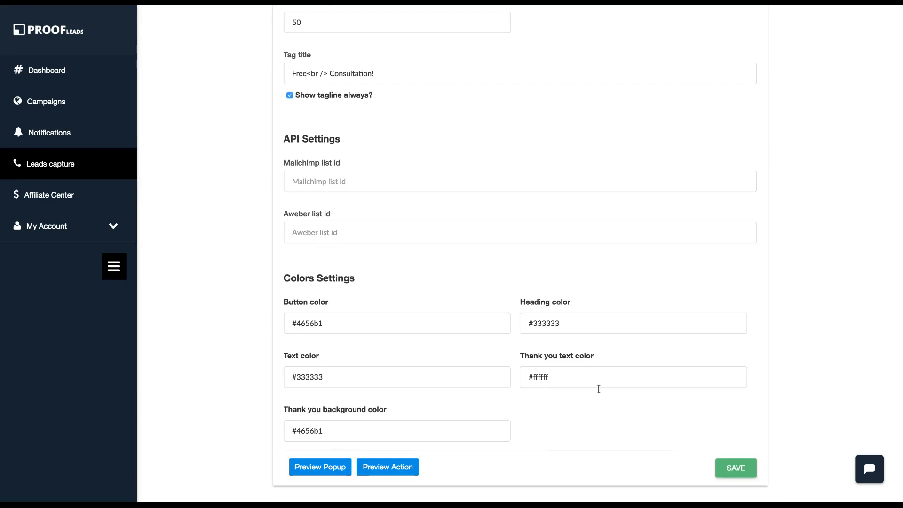
pyautogui.click(751, 476)
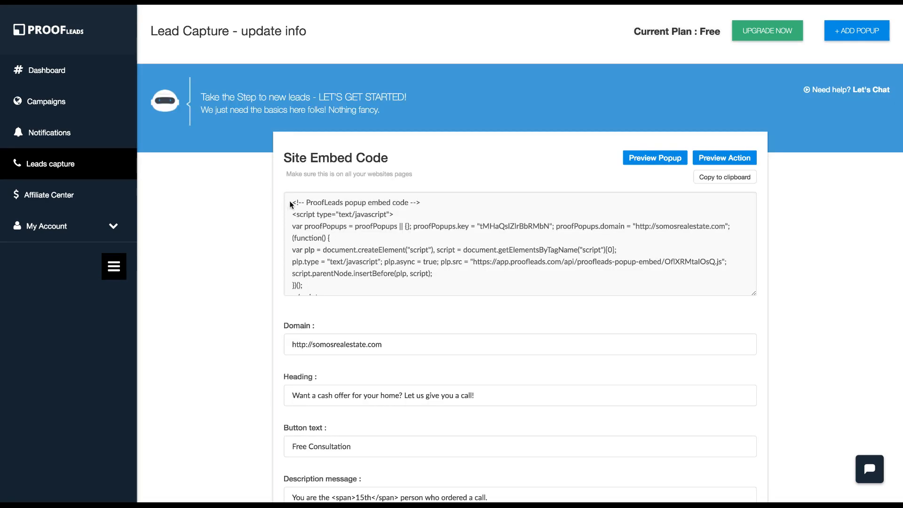
# Select the entire site embed code of the saved popup.
pyautogui.moveTo(289, 201); pyautogui.dragTo(444, 309)
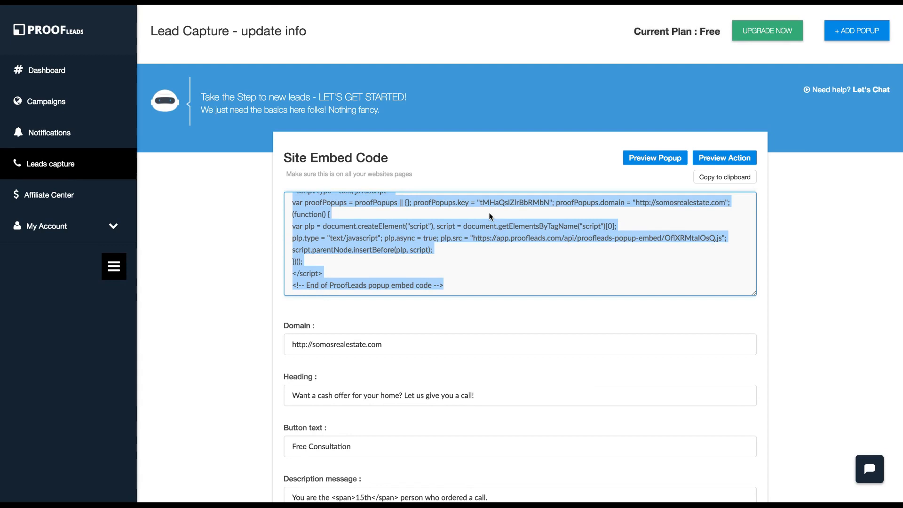
pyautogui.scroll(2, 489, 212)
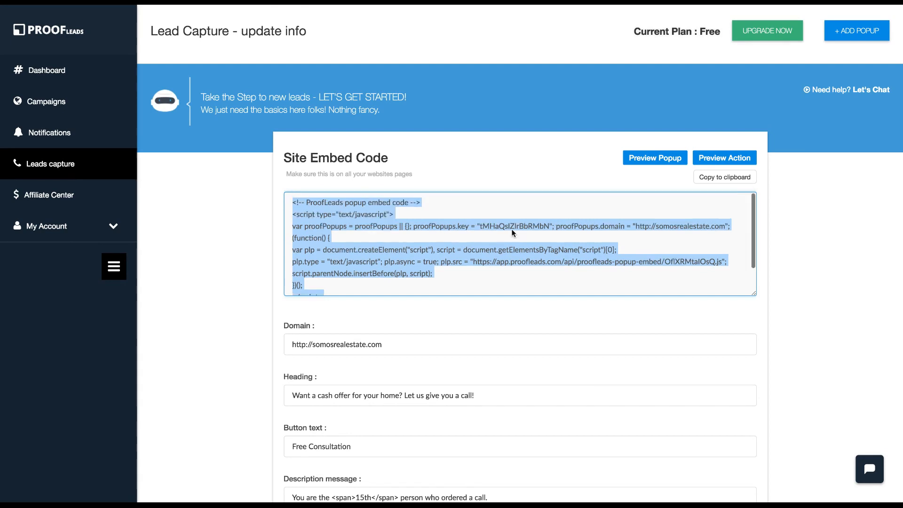
pyautogui.click(810, 6)
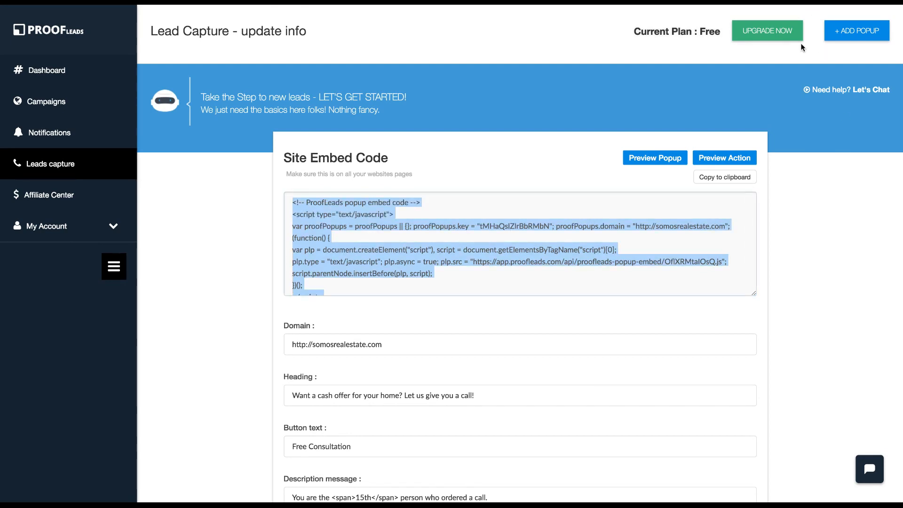